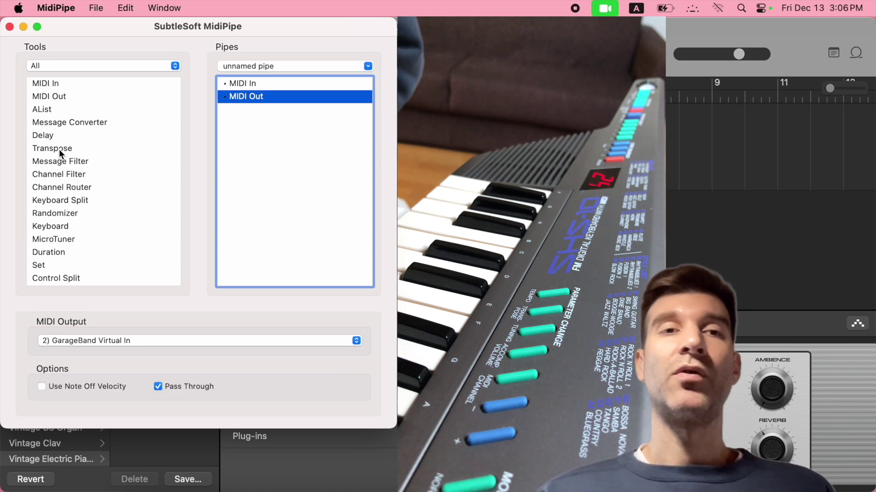
- Review the MIDI In source and the MIDI Out destination of the pipe, including the list of available output ports
click(244, 84)
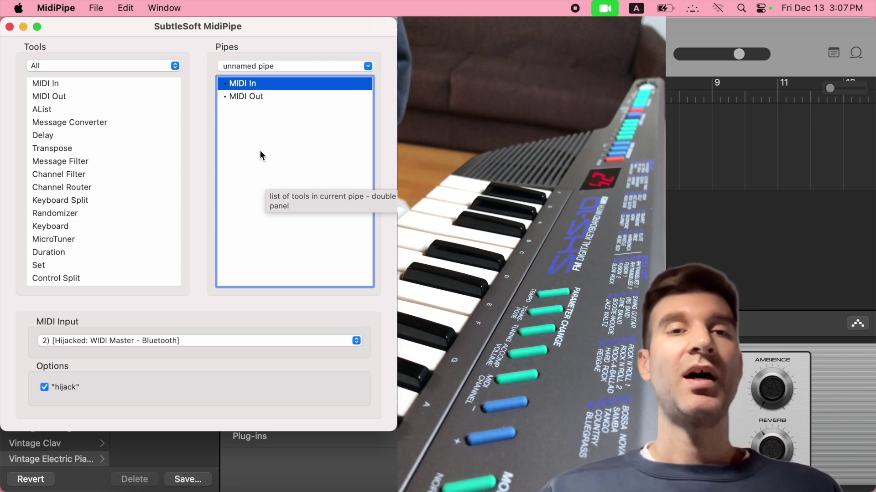
click(254, 98)
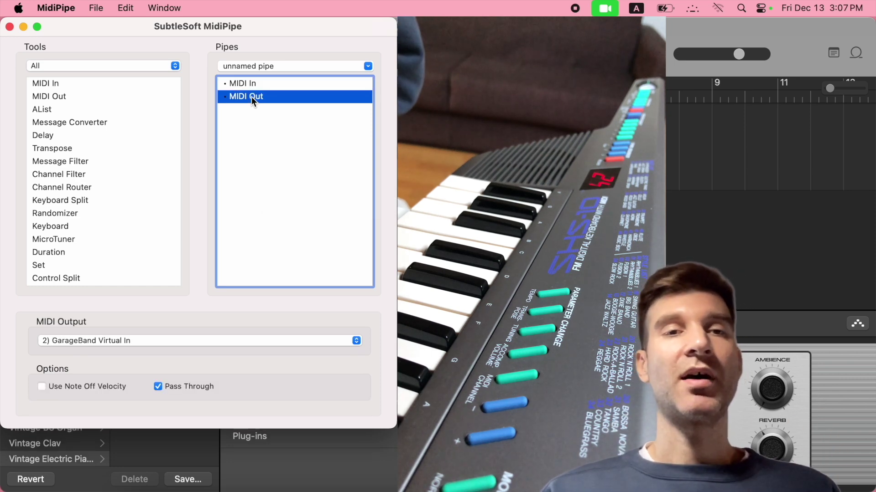
click(136, 341)
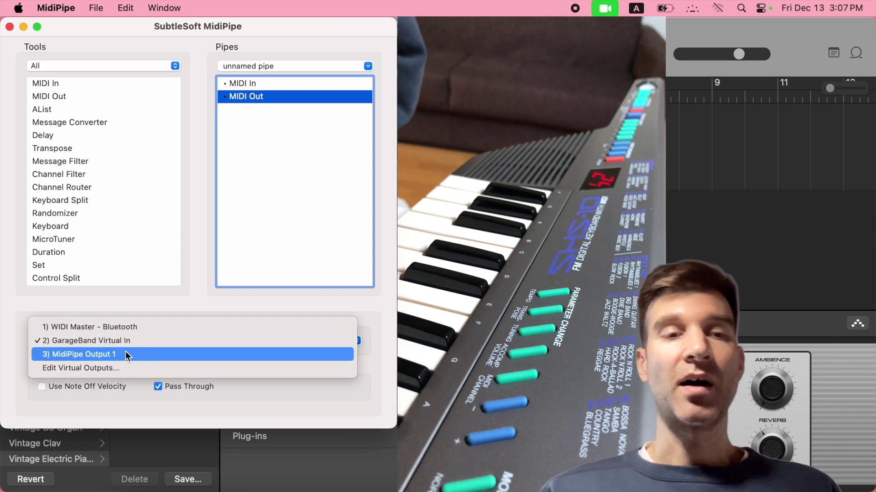
click(187, 300)
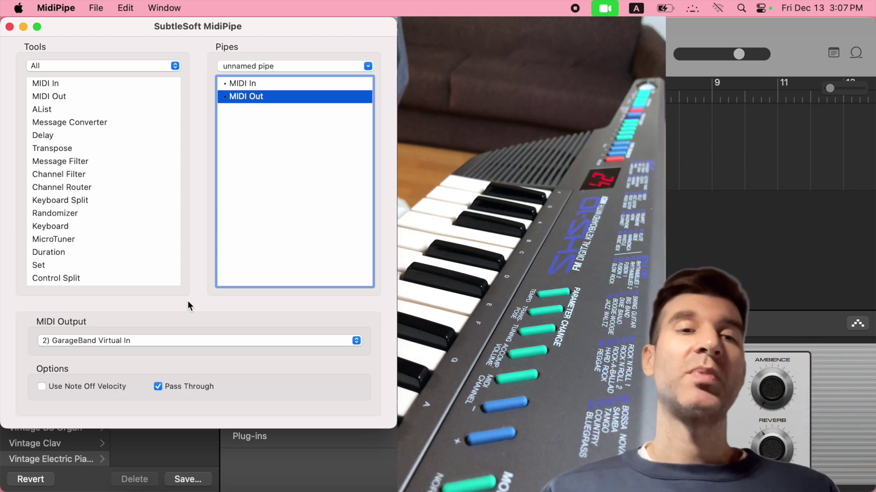
click(255, 87)
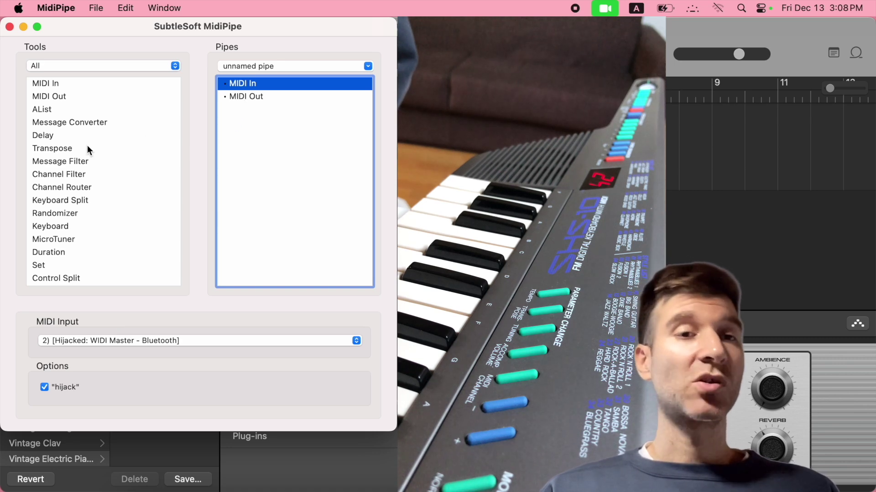
- Insert a Delay tool between MIDI In and MIDI Out and set its delay time to 1000 ms
drag(42, 135, 250, 91)
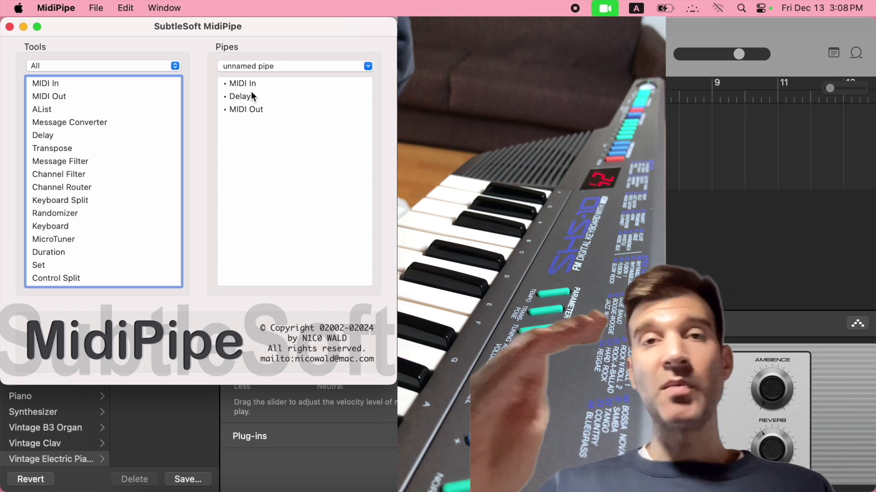
click(237, 99)
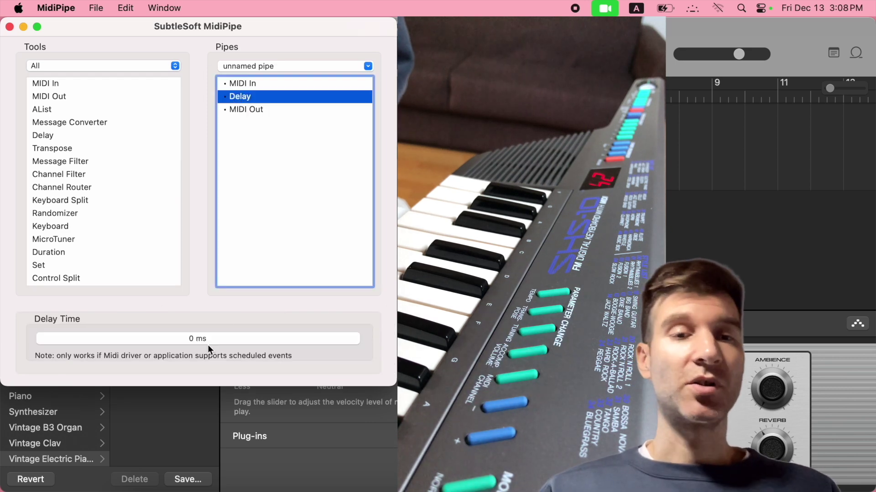
click(189, 337)
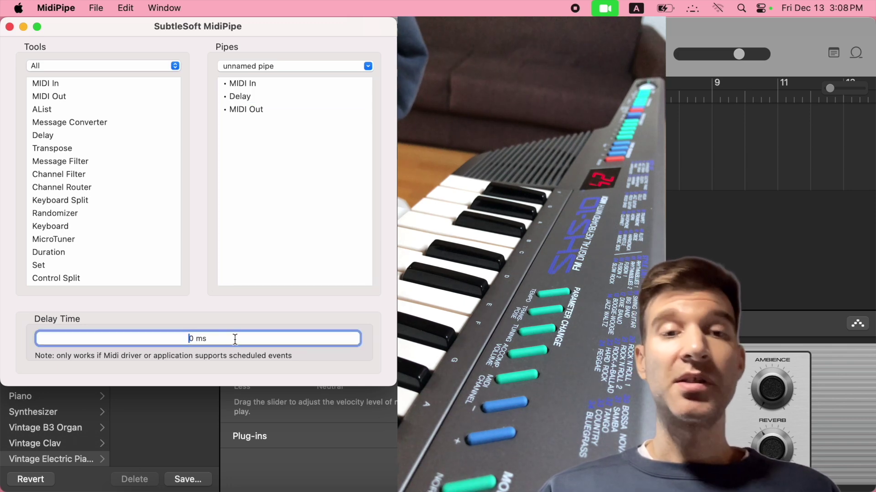
text(100)
key(Return)
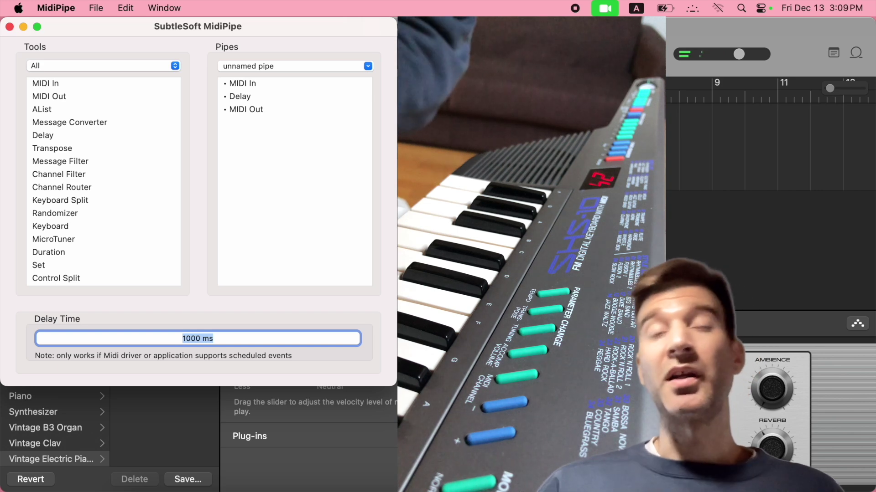
click(182, 338)
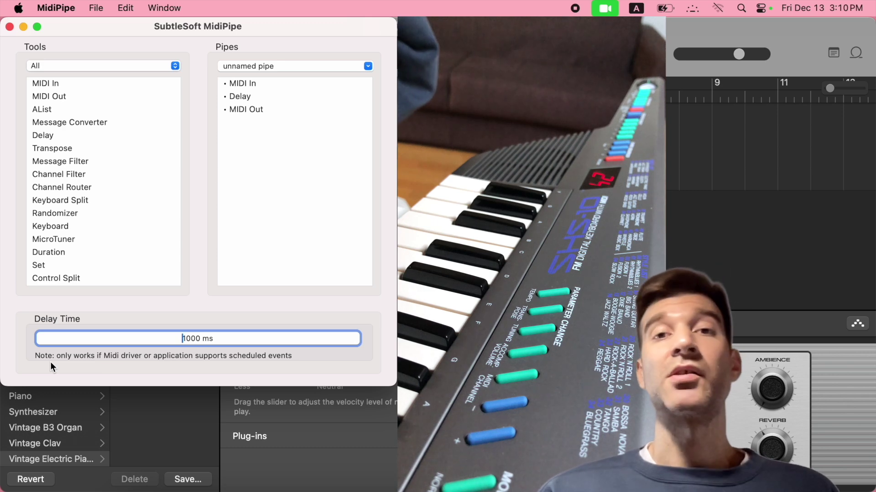
- Replace the Delay tool in the pipe with a Transpose tool placed between MIDI In and MIDI Out
click(244, 100)
key(BackSpace)
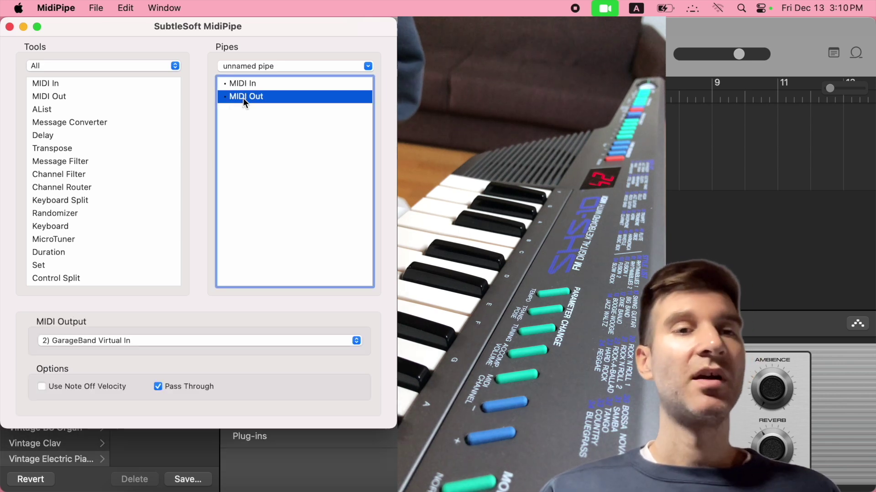
drag(44, 150, 249, 92)
click(245, 95)
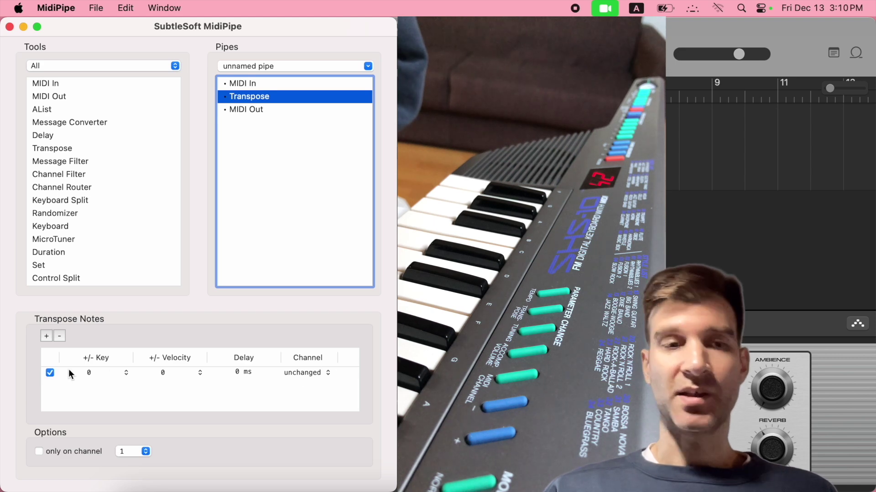
- Try adding extra rows to the Transpose Notes table, and remove them again so a single row is left
click(47, 339)
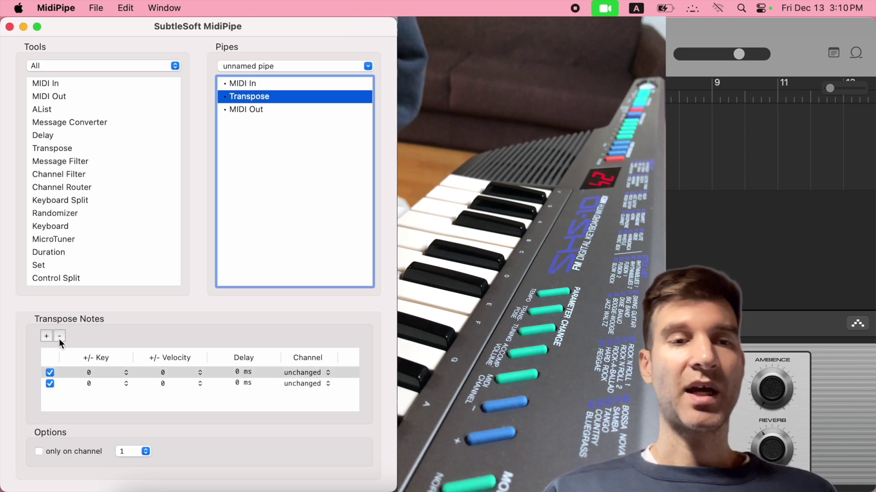
click(60, 338)
click(46, 336)
click(46, 337)
click(60, 338)
click(61, 337)
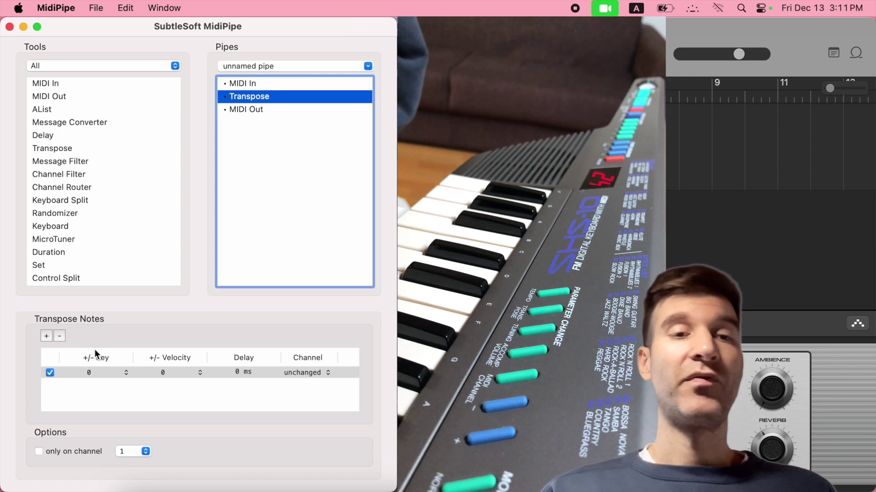
- Examine the full range of key offsets offered for the transpose row without choosing one
click(94, 374)
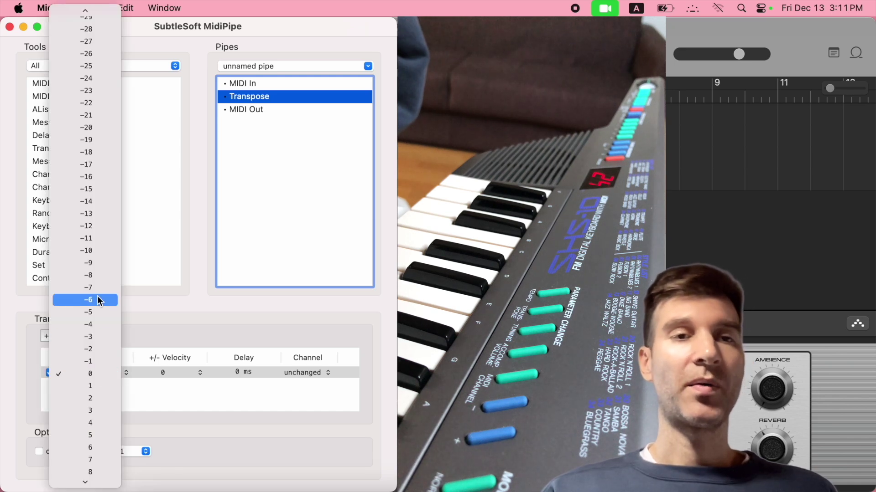
scroll(100, 301, down, 20)
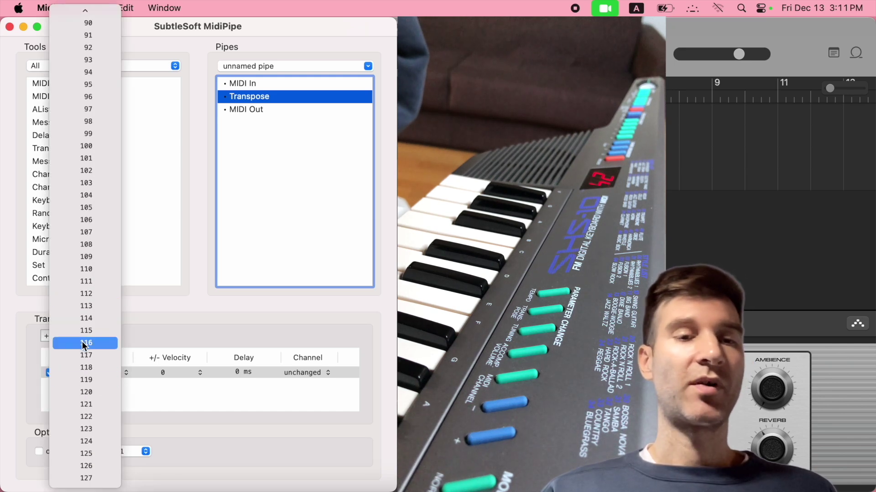
scroll(112, 237, up, 20)
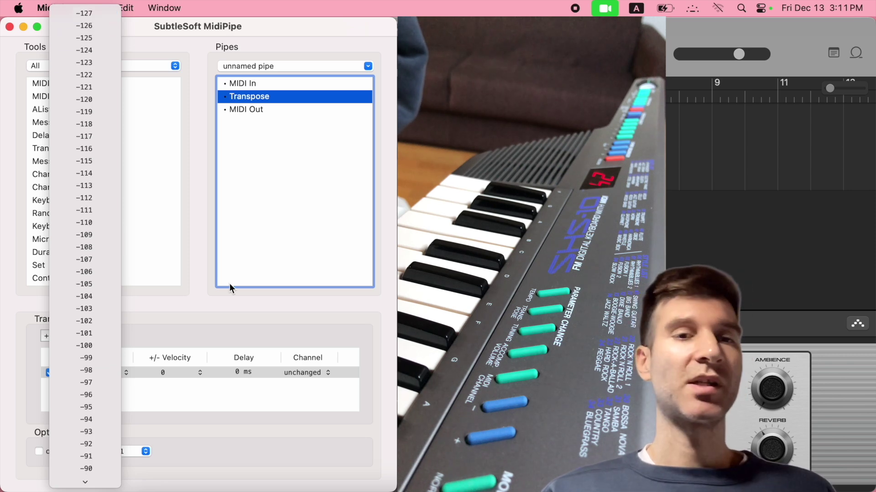
click(197, 334)
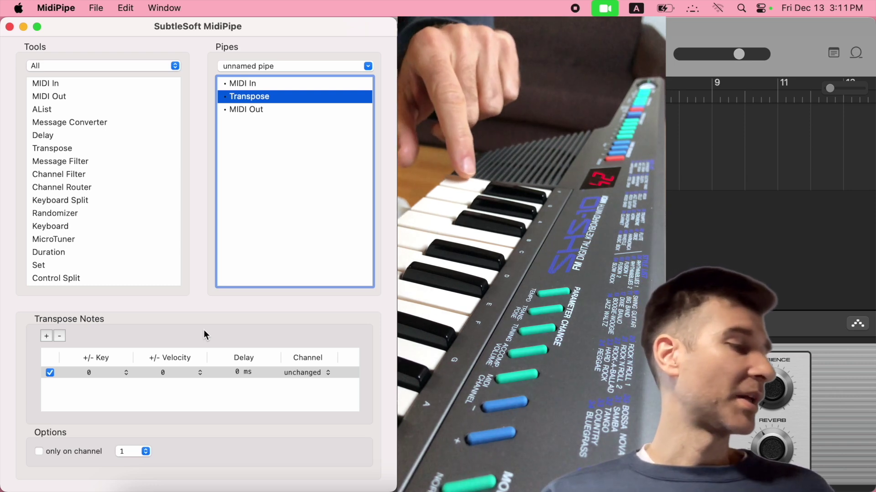
- Try a key offset of -12 on the transpose row and return it to 0
click(112, 373)
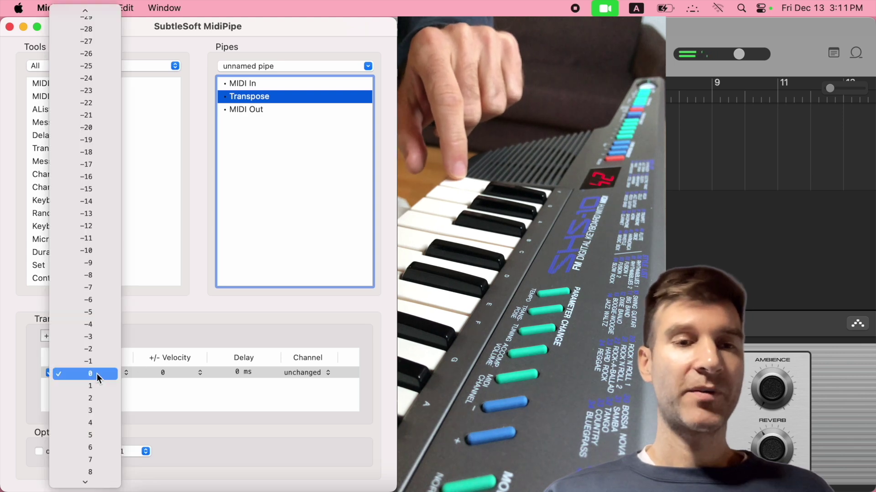
click(115, 234)
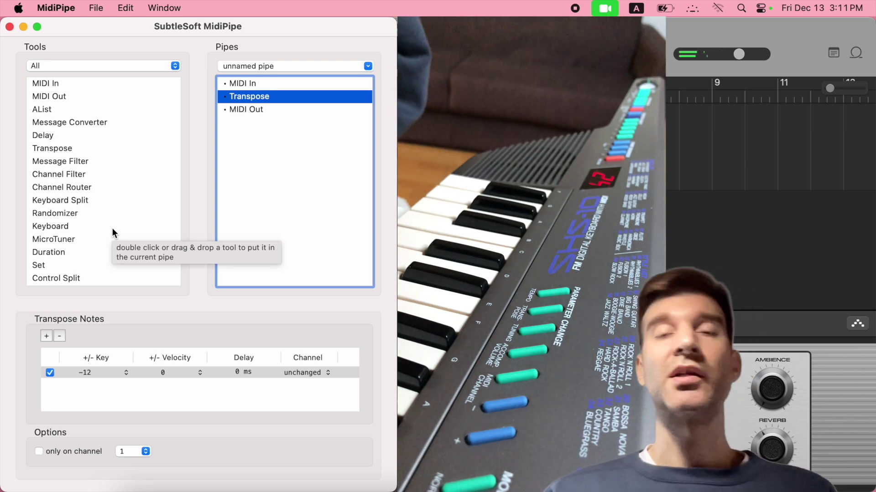
click(94, 373)
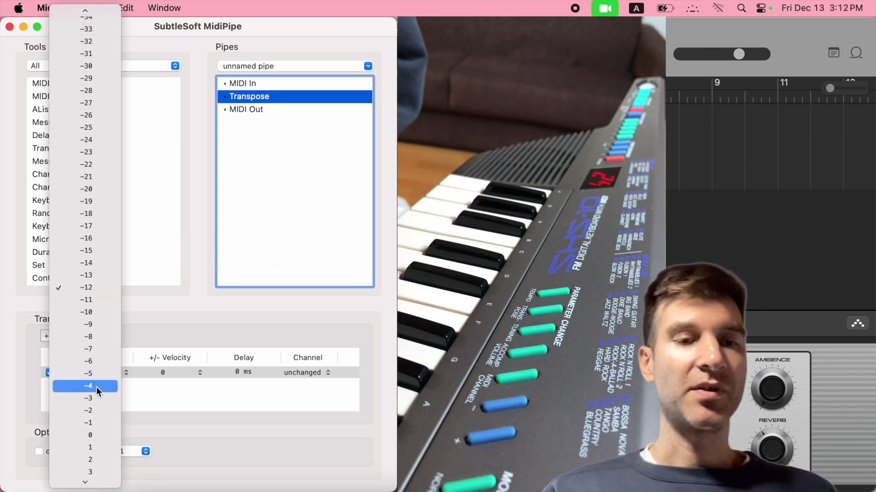
click(91, 437)
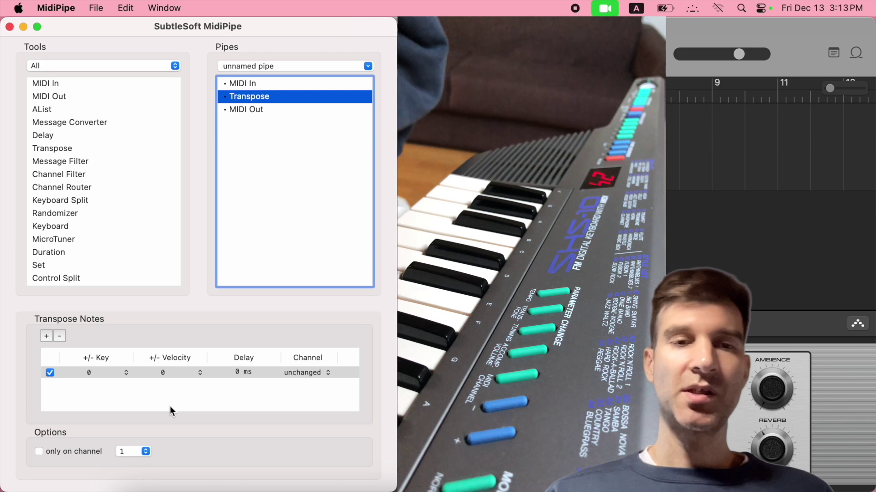
- Set the velocity offset of the transpose row to -50
click(166, 375)
scroll(184, 197, up, 10)
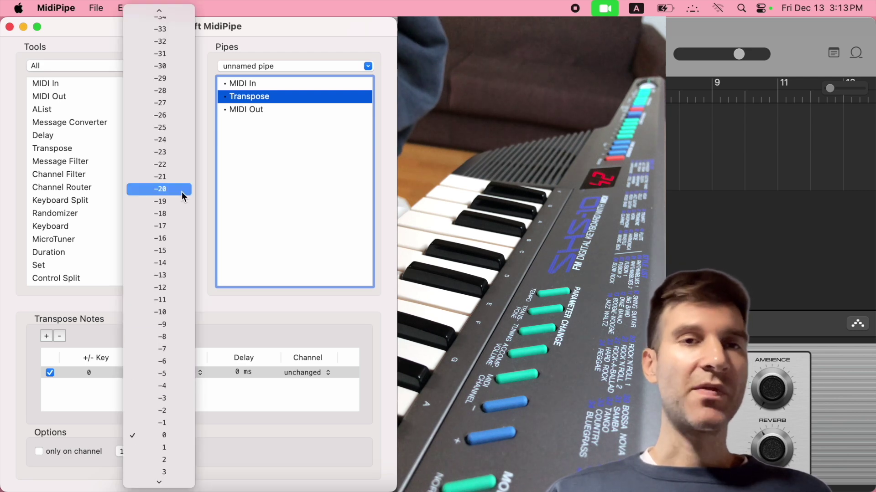
scroll(183, 195, up, 10)
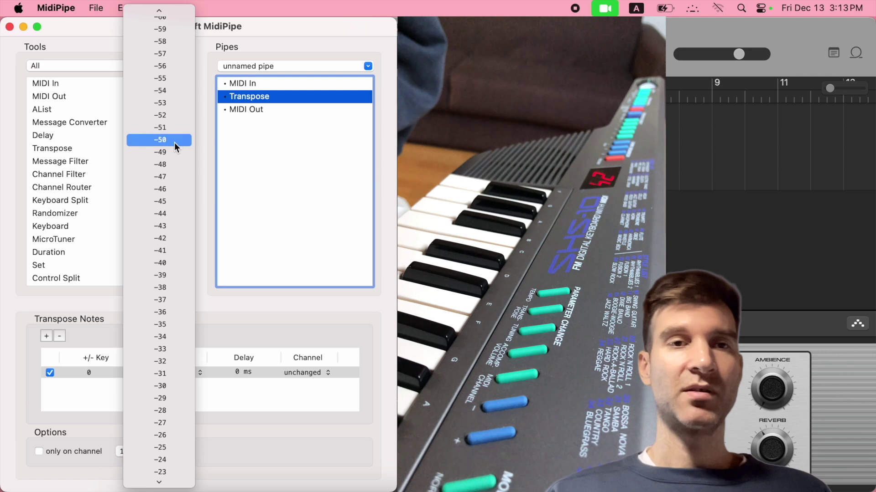
click(175, 140)
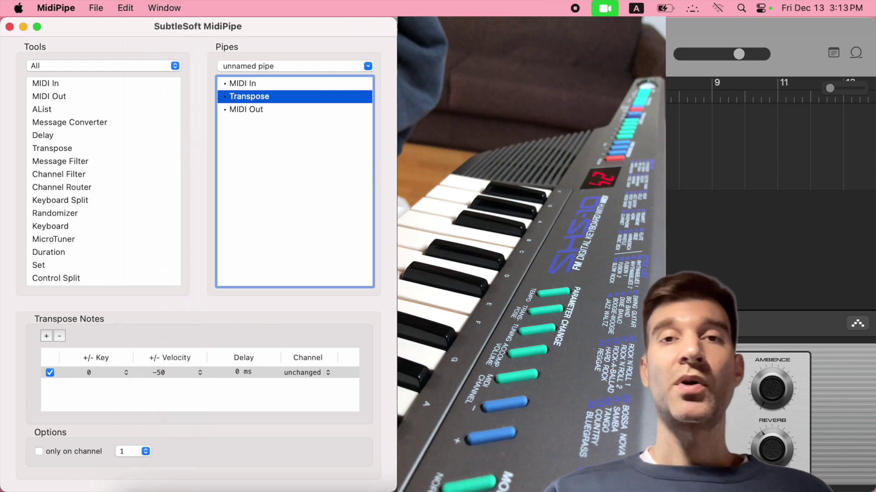
- Switch to GarageBand and back to MidiPipe to compare the sound with the transpose row enabled and disabled
key(super+Tab)
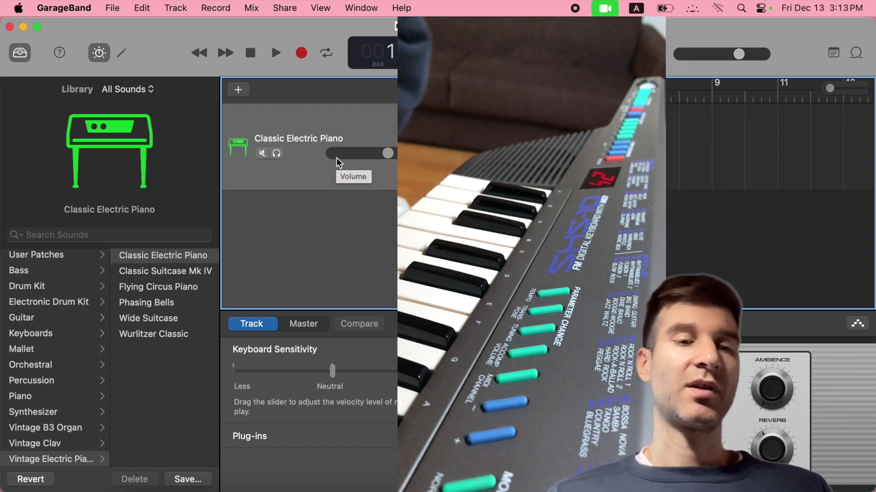
key(super+Tab)
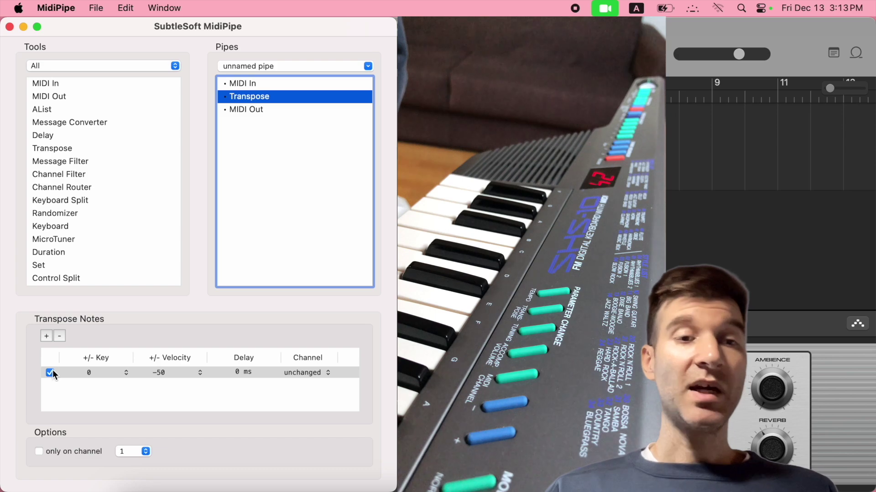
key(super+Tab)
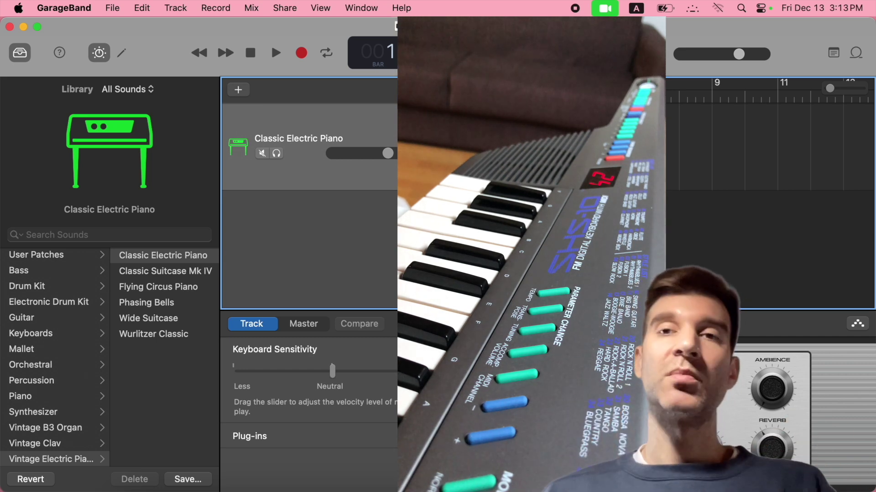
key(super+Tab)
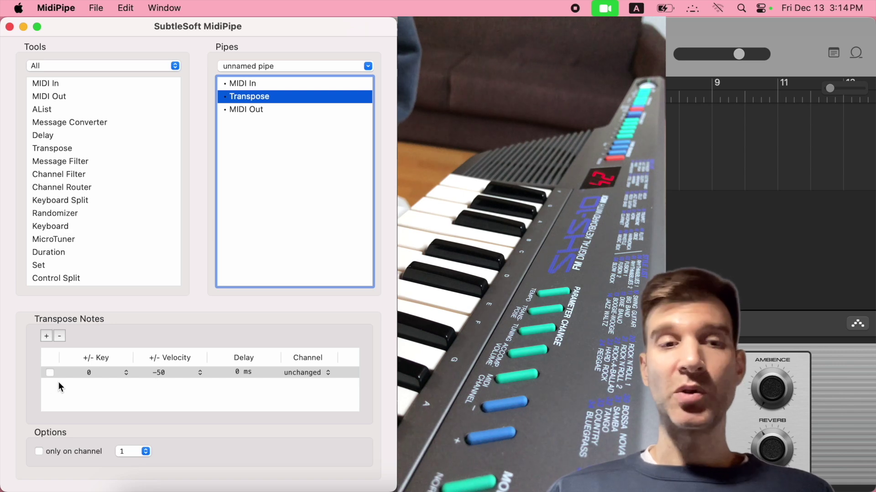
- Re-enable the transpose row and set its velocity offset to 0
click(50, 373)
click(170, 372)
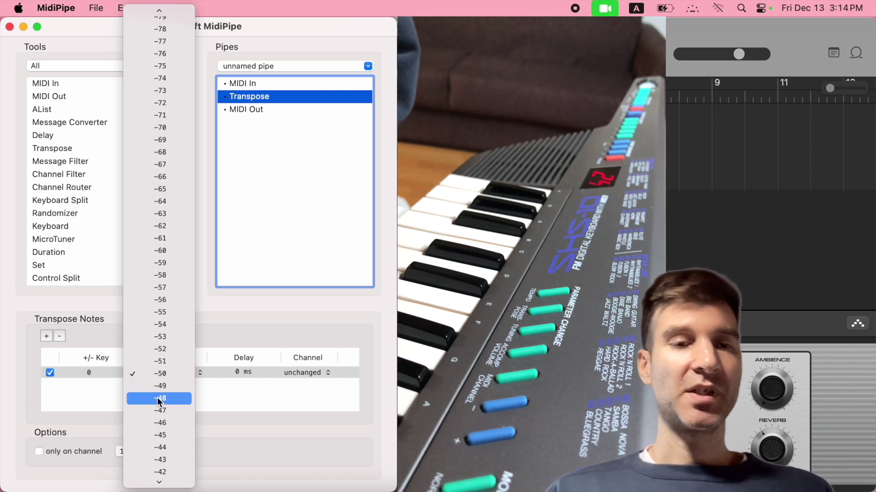
scroll(158, 397, down, 15)
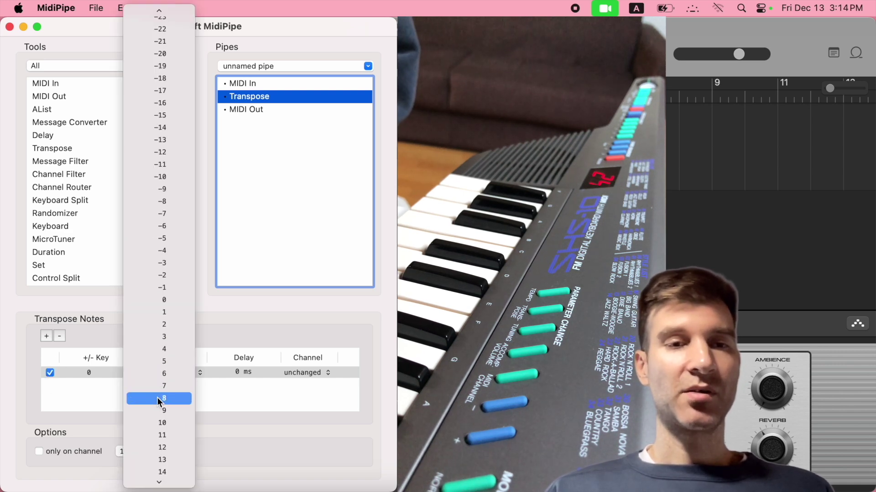
click(172, 301)
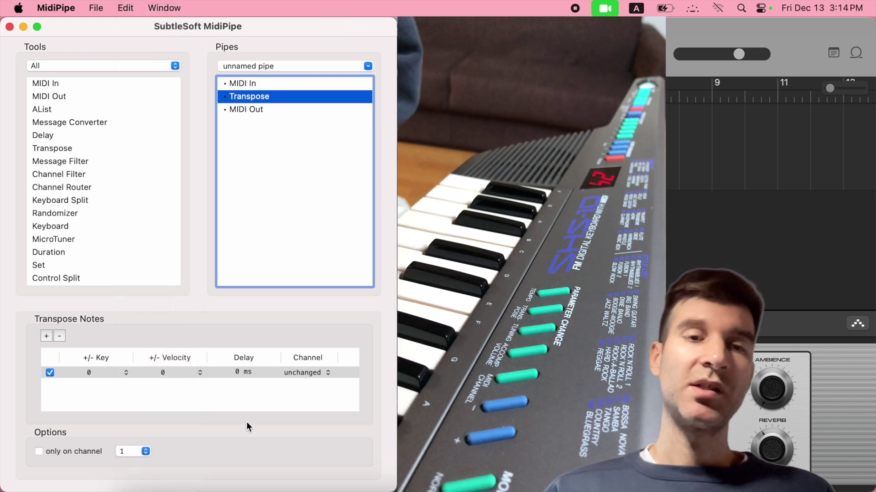
- Set the delay of the transpose row to 1000 ms
double_click(239, 373)
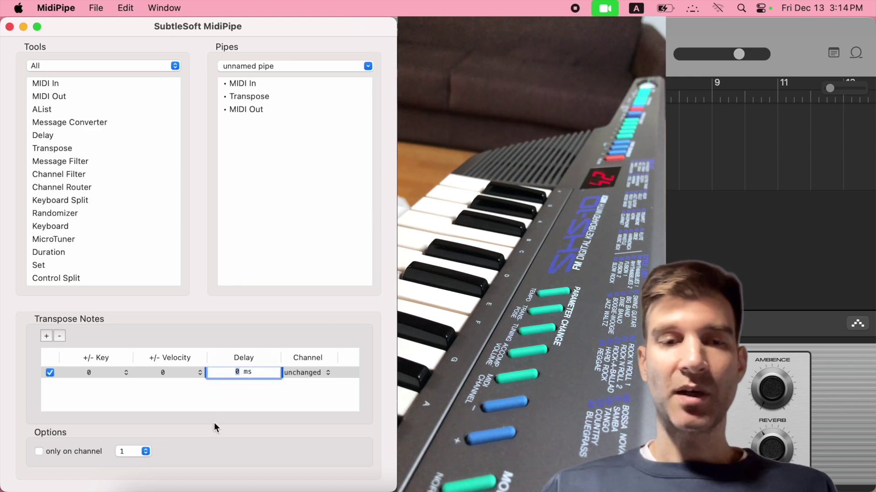
text(1000)
key(Return)
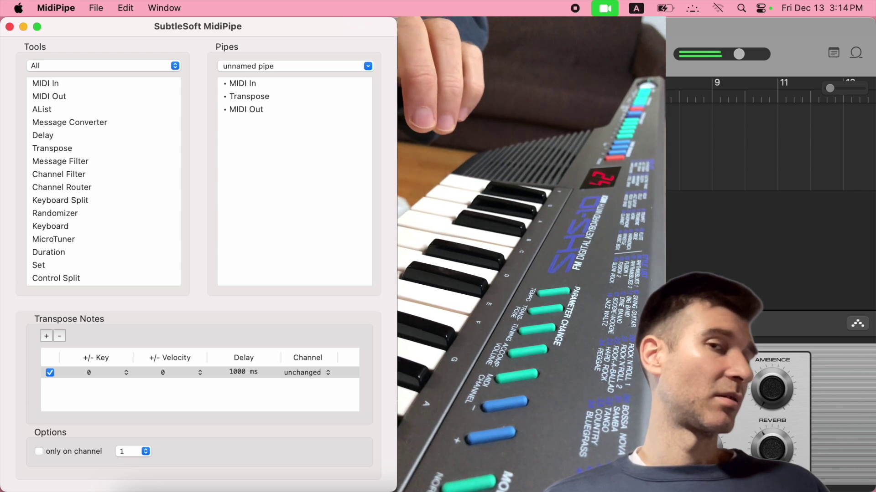
- Reset the delay of the transpose row to 0 ms
double_click(240, 373)
text(0)
key(Return)
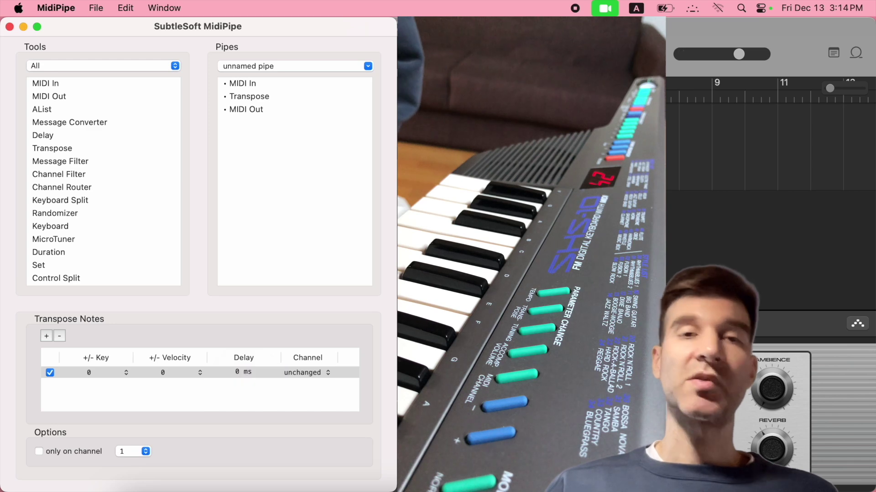
- Check the channel choices for the transpose row and keep the unchanged option
click(306, 375)
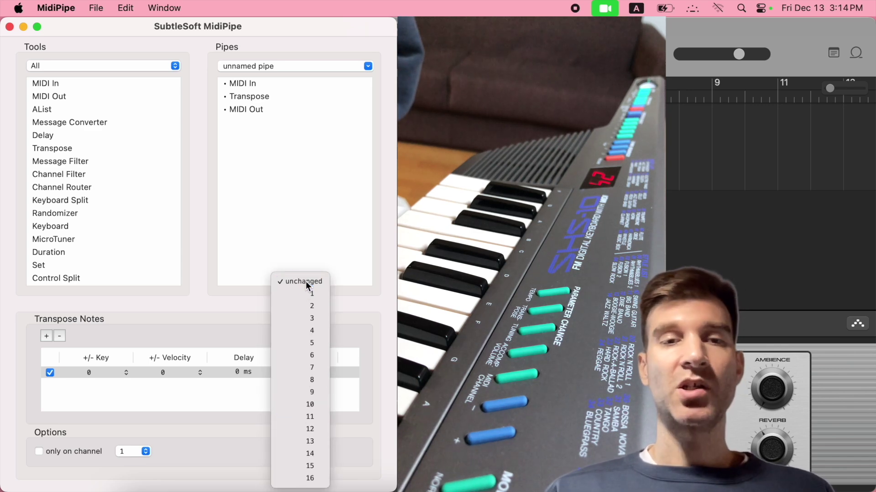
click(305, 281)
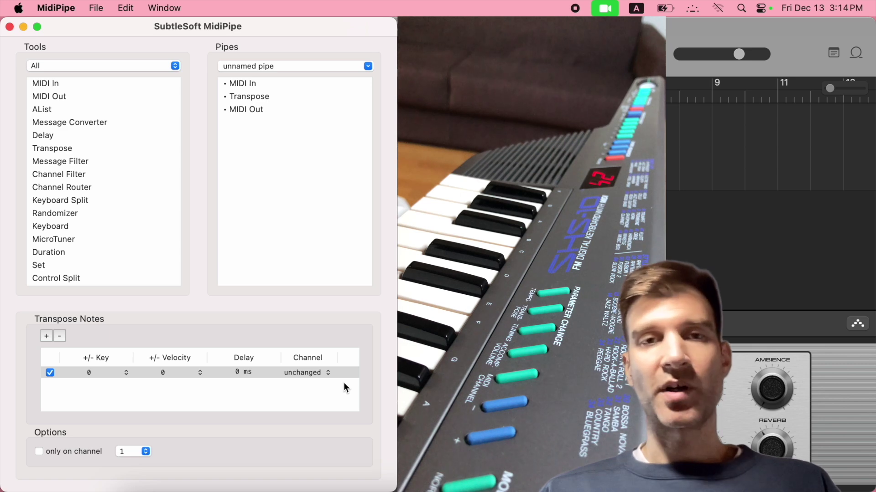
- Switch to GarageBand to examine its Audio/MIDI settings, close them, and return to MidiPipe
key(super+Tab)
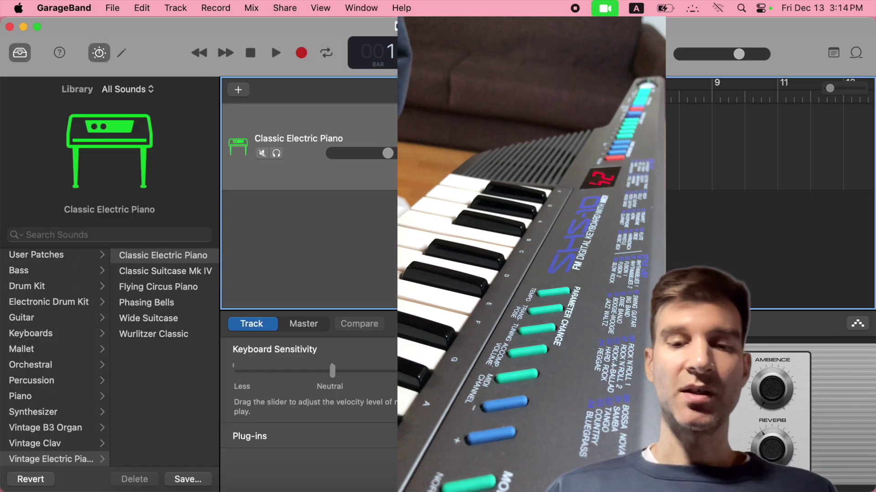
key(super+comma)
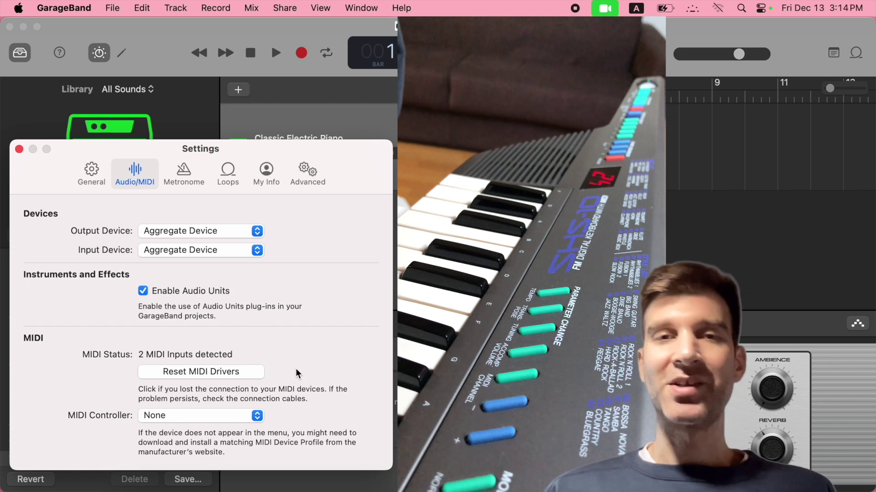
click(20, 149)
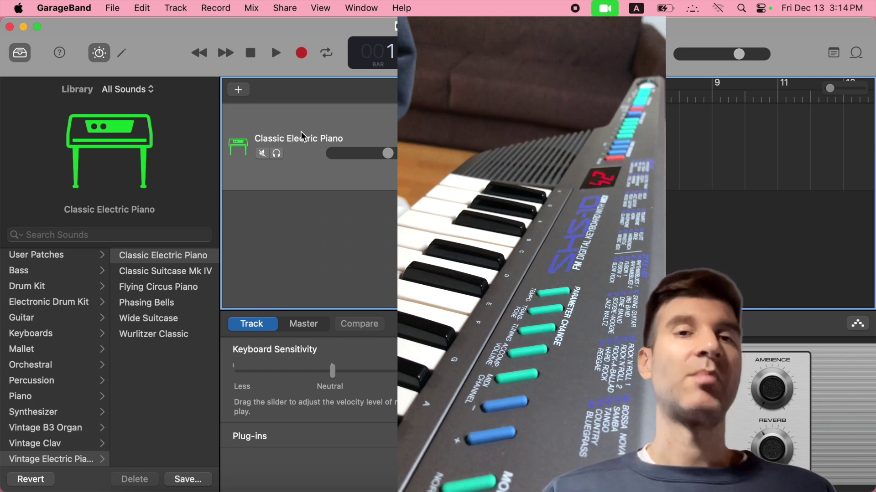
key(super+Tab)
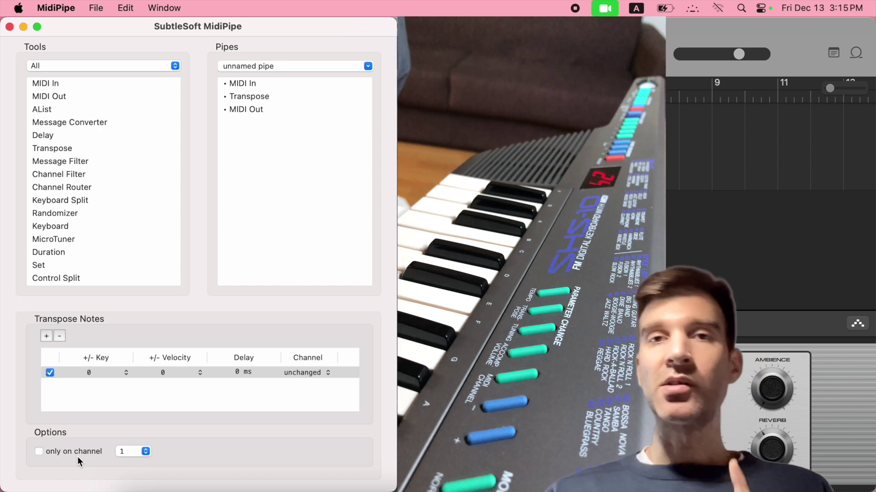
- Restrict the Transpose tool to incoming notes on channel 2 only
click(120, 453)
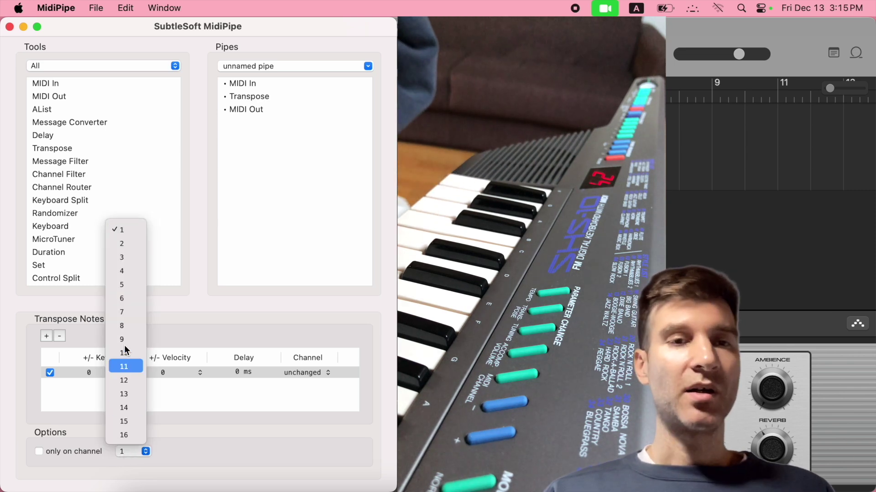
click(128, 246)
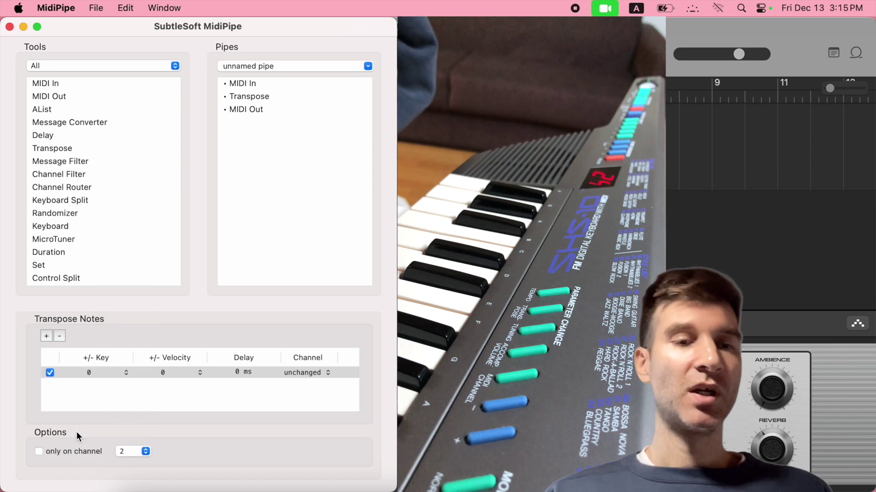
click(63, 453)
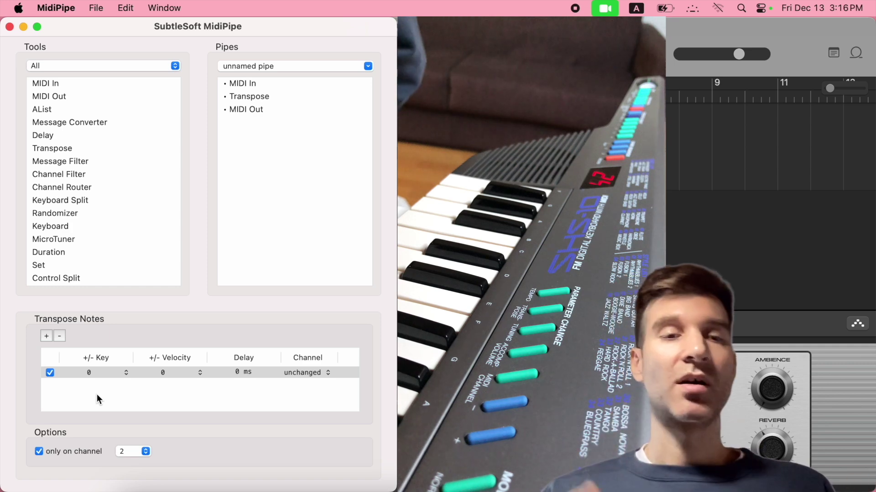
- Set the key offset of the transpose row to 48
click(91, 375)
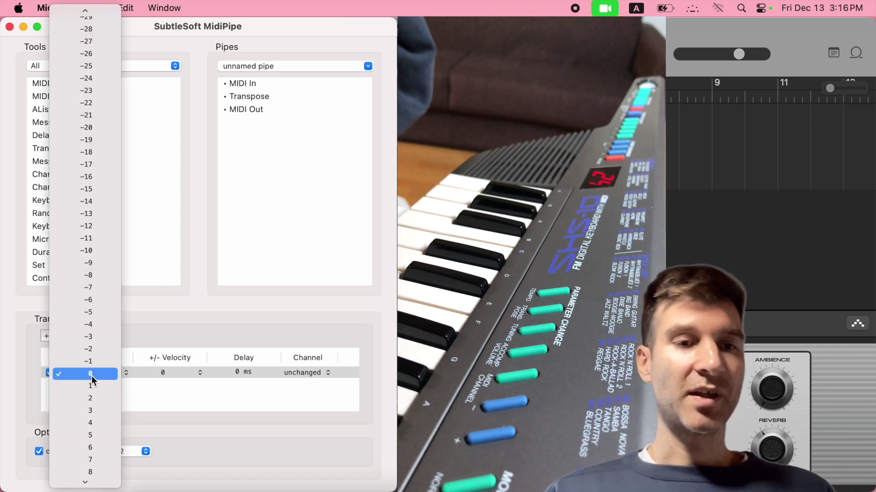
scroll(97, 412, down, 10)
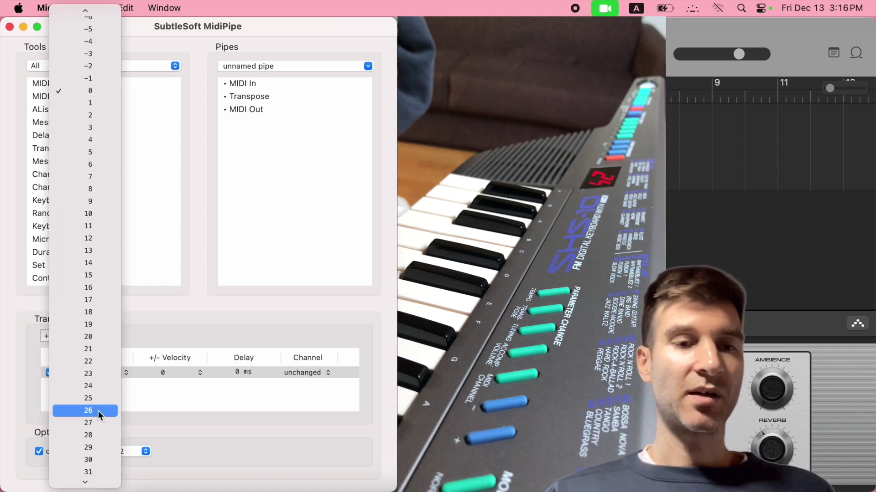
scroll(97, 411, down, 4)
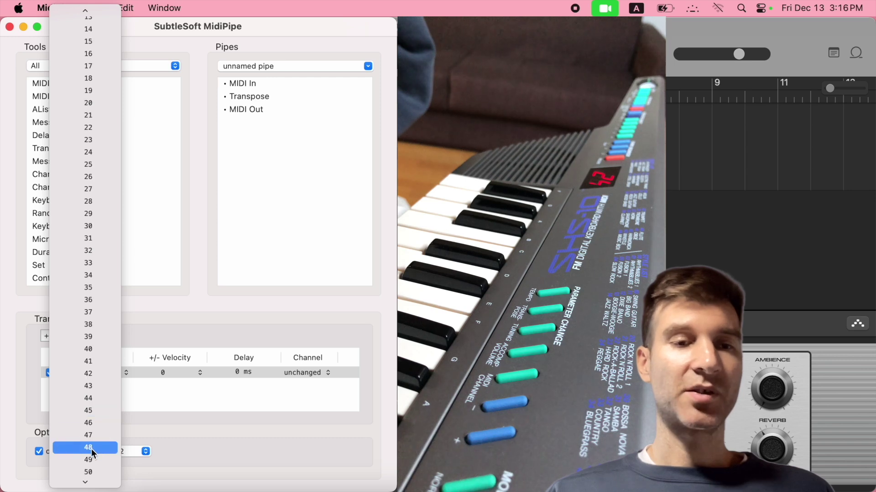
click(93, 448)
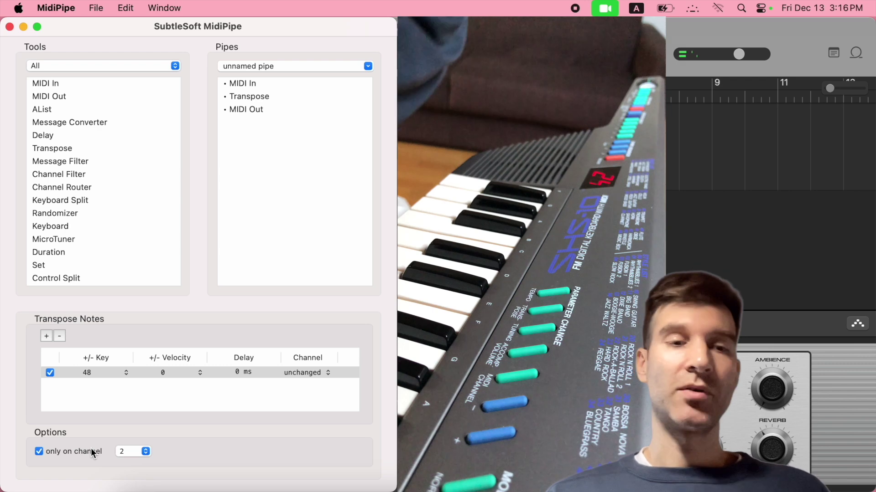
- Turn off the single-channel restriction and add a second transpose row
click(40, 453)
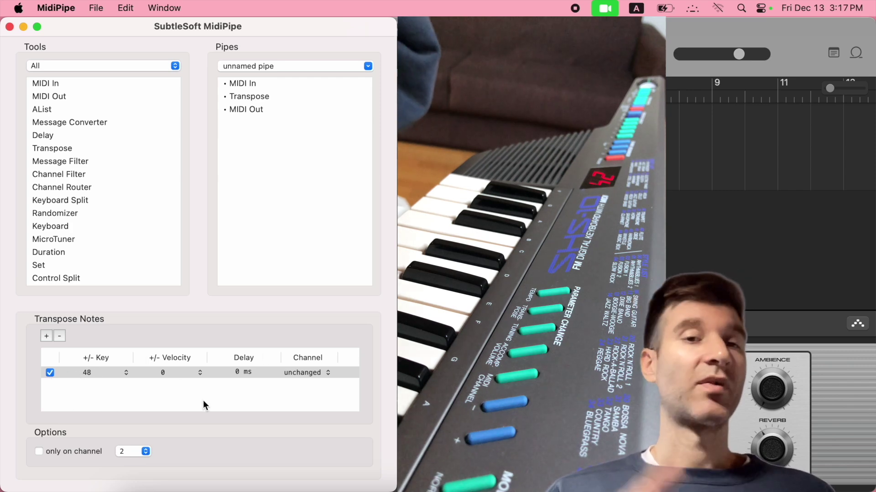
click(47, 337)
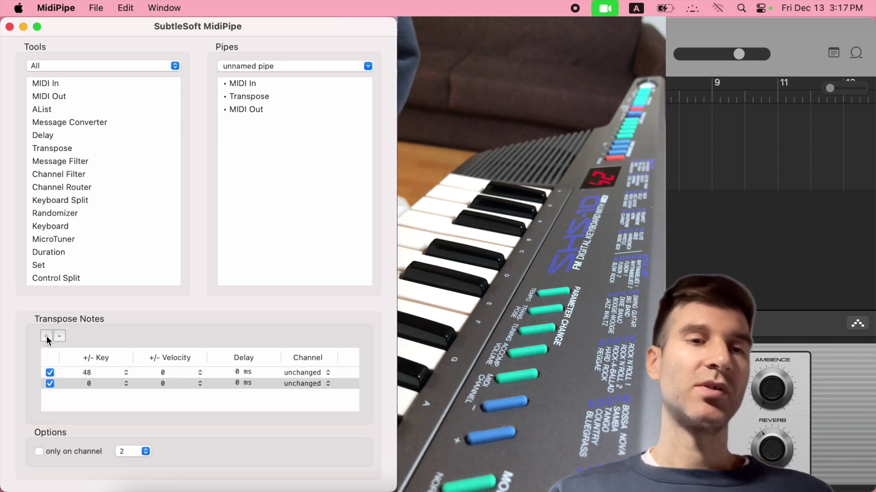
- Set the key offset of the first transpose row to -12
click(86, 373)
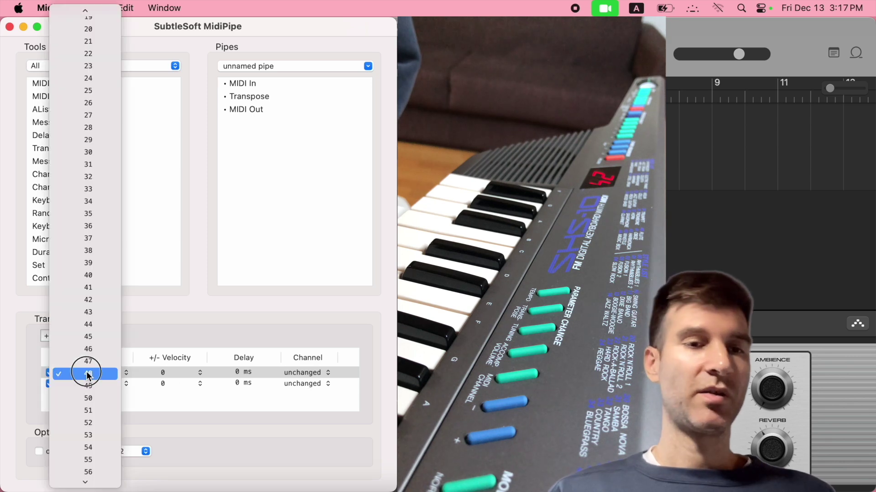
scroll(92, 208, up, 5)
scroll(90, 192, up, 5)
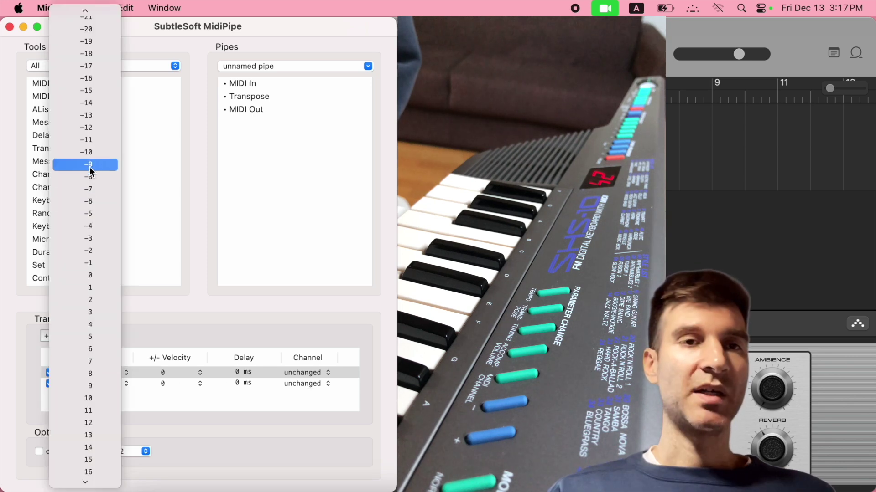
click(92, 127)
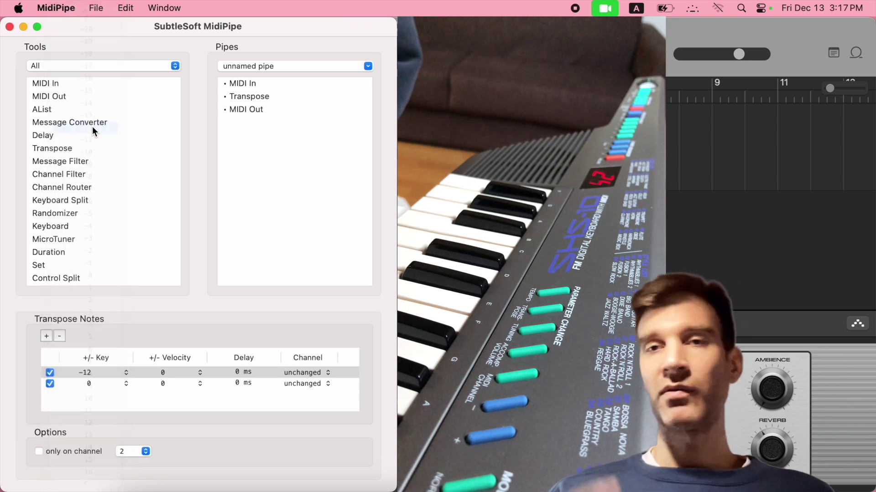
- Set the key offset of the second transpose row to 12 and disable both transpose rows
click(89, 381)
scroll(91, 386, down, 5)
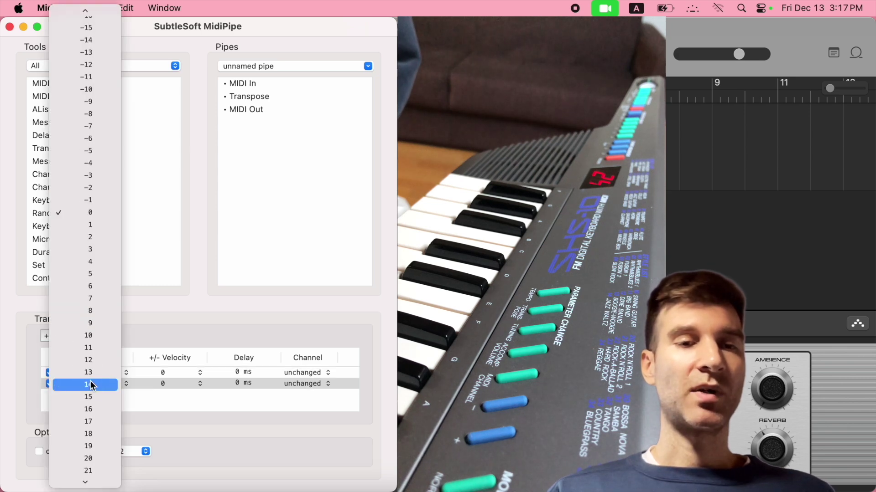
click(94, 360)
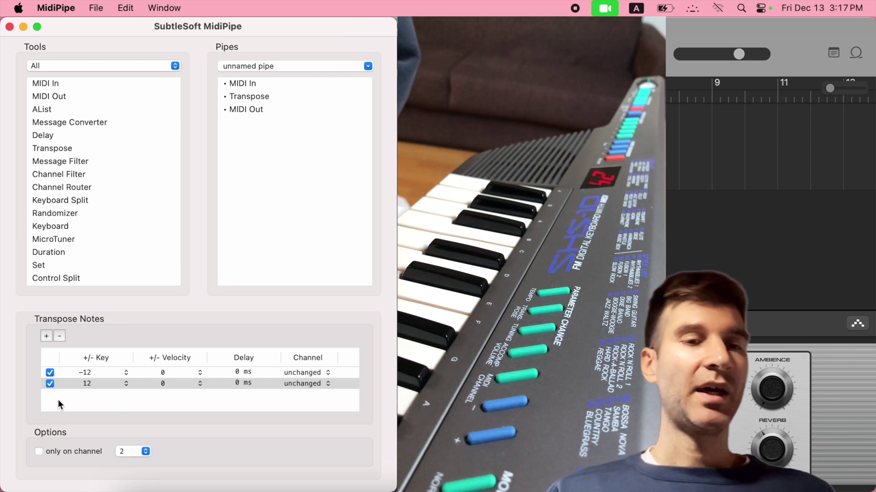
click(50, 373)
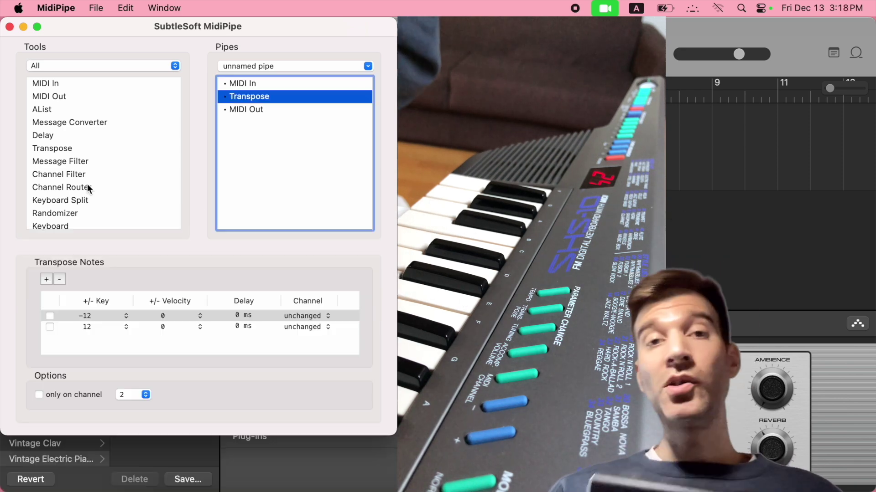
- Look through the remaining tools, view the AppleScript Trigger settings, and return to the pipe's Transpose settings
scroll(87, 184, down, 5)
scroll(86, 184, down, 2)
click(89, 184)
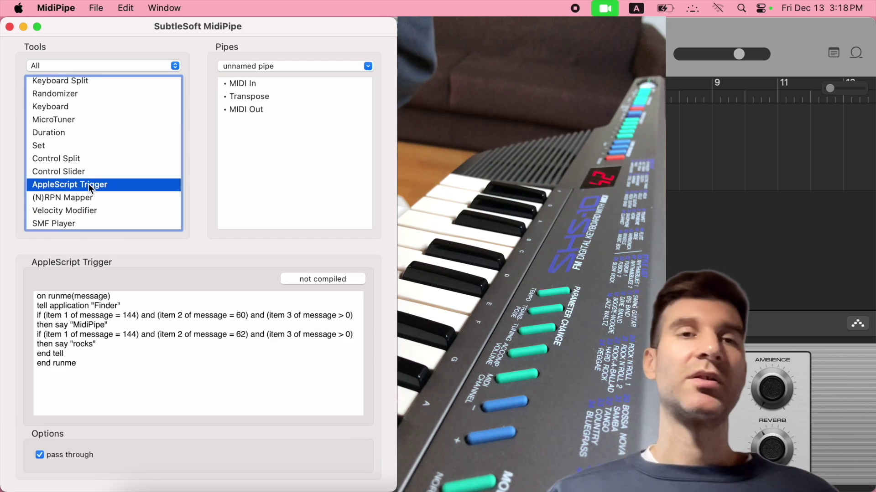
scroll(89, 184, up, 3)
click(249, 97)
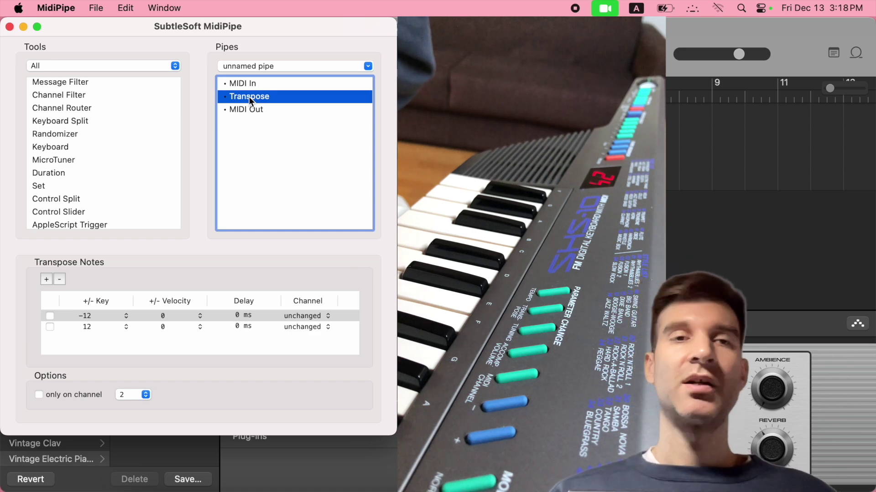
- Enable and disable the 12 and -12 transpose rows one at a time to compare their effect
click(50, 327)
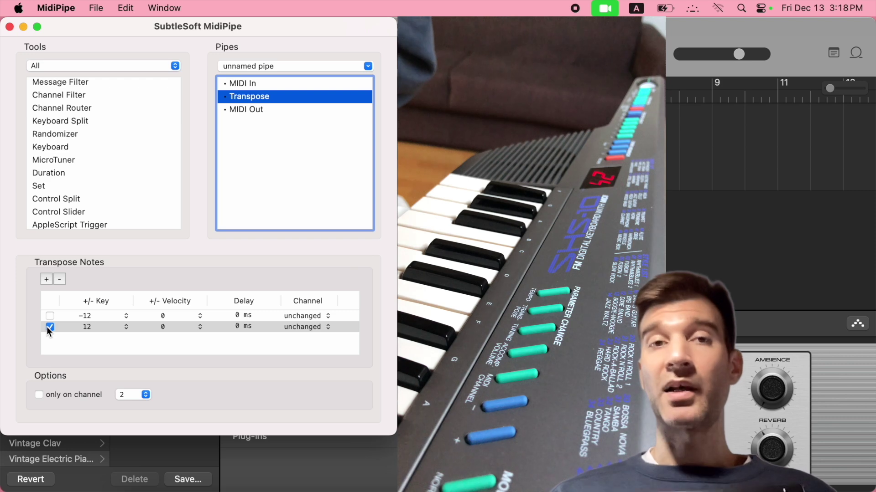
click(50, 316)
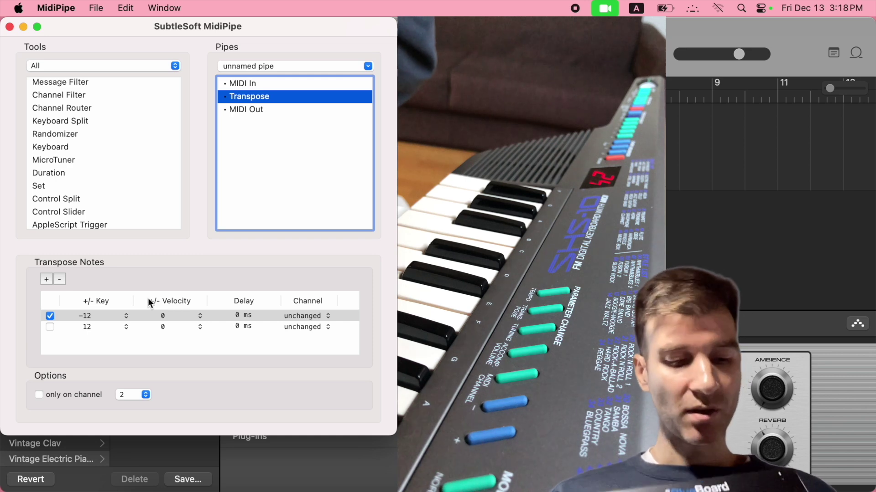
click(50, 315)
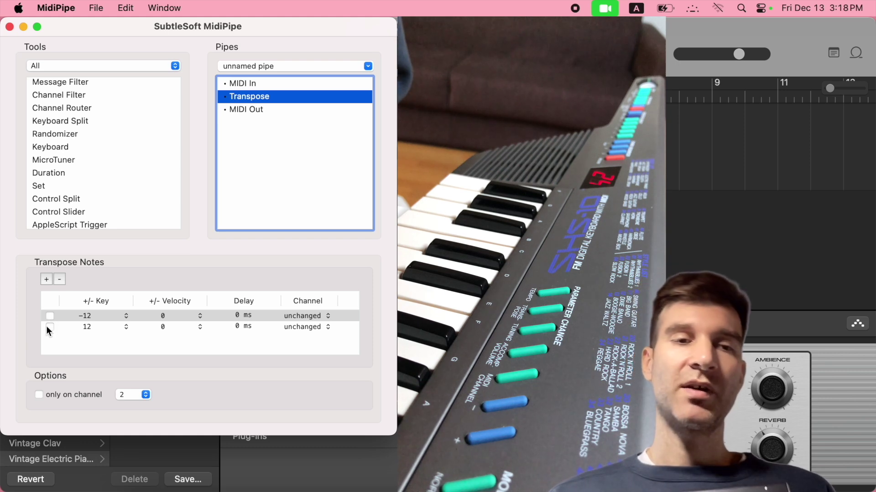
click(50, 328)
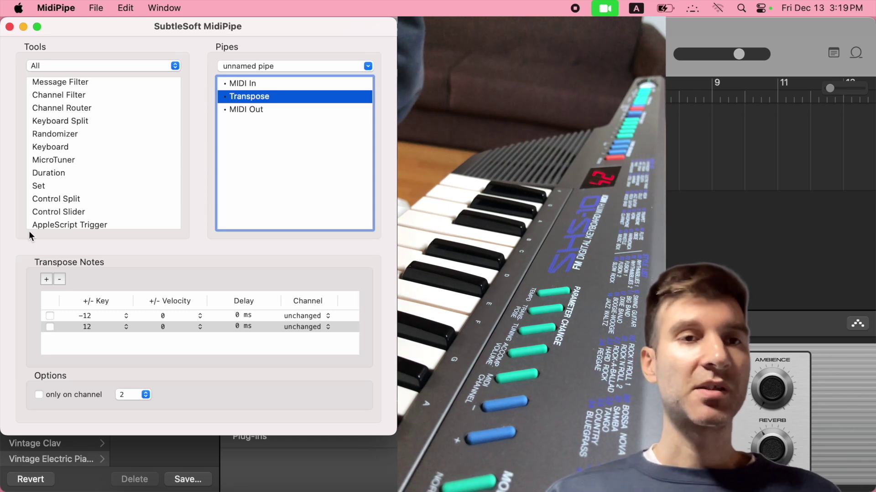
- View the settings of the Message Filter and Channel Filter tools
scroll(88, 155, up, 3)
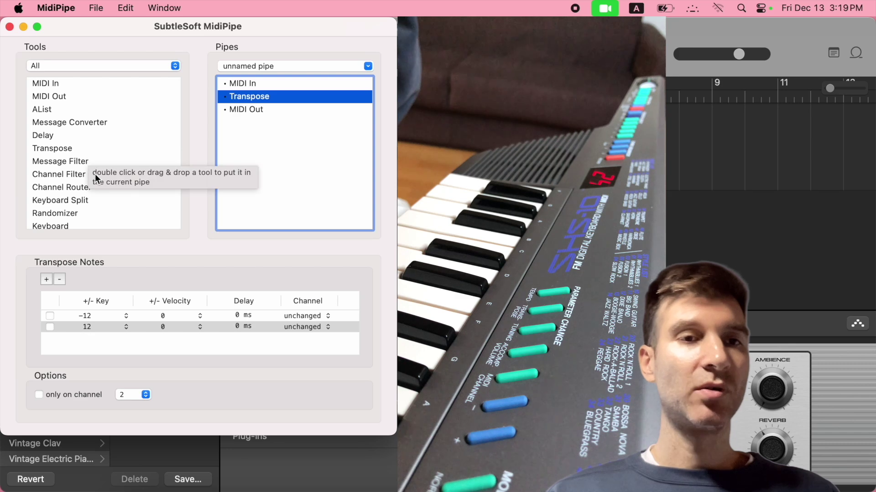
click(75, 163)
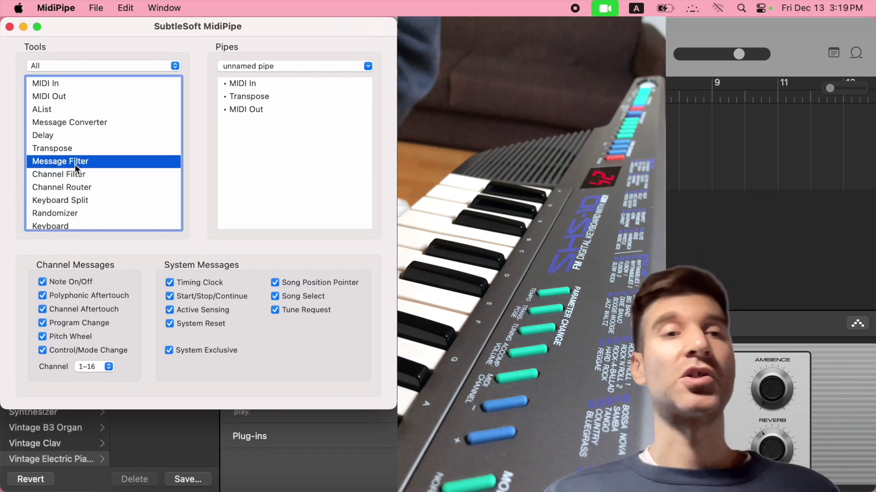
click(79, 176)
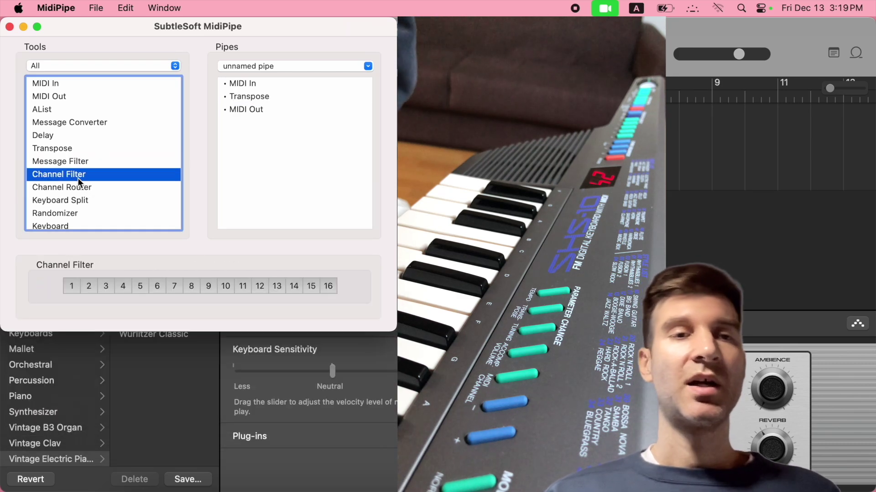